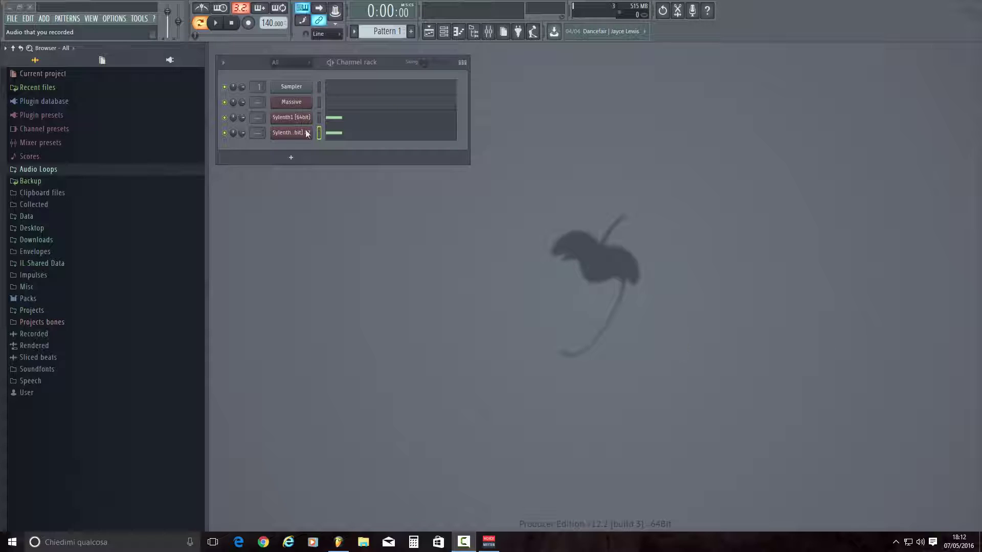
Open the Massive channel's instrument and load the 4AD preset.
{"action": "left_click", "coordinate": [415, 119]}
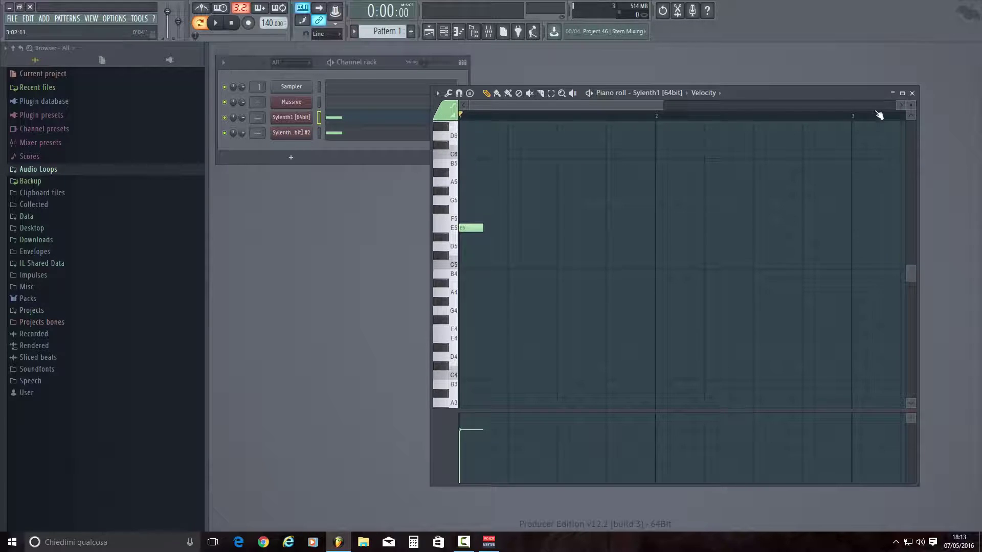
{"action": "left_click", "coordinate": [912, 93]}
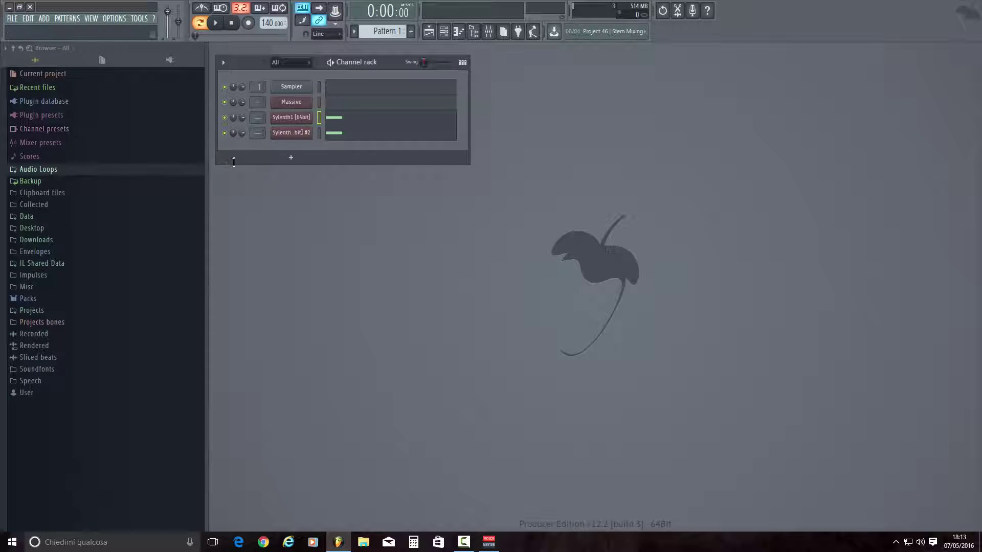
{"action": "left_click", "coordinate": [286, 102]}
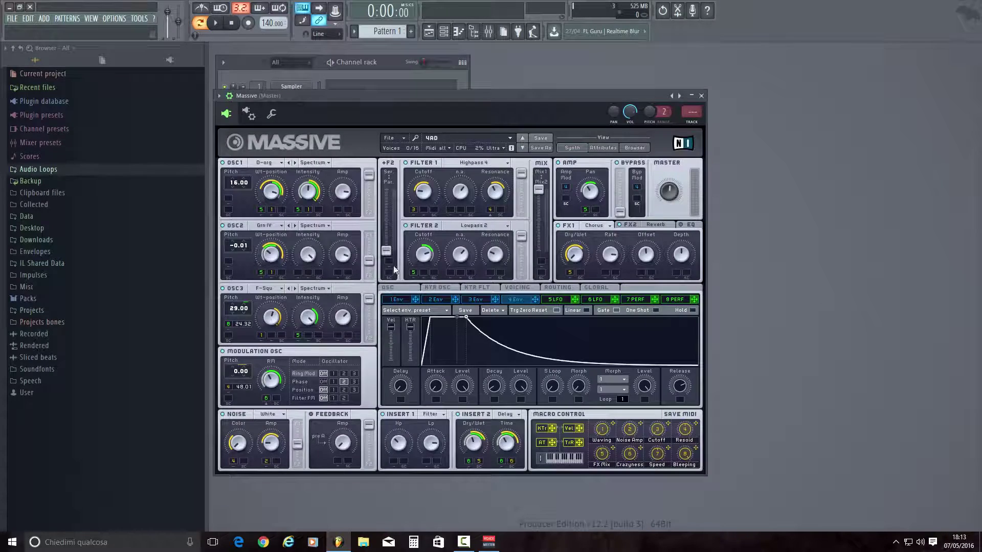
{"action": "left_click", "coordinate": [443, 137]}
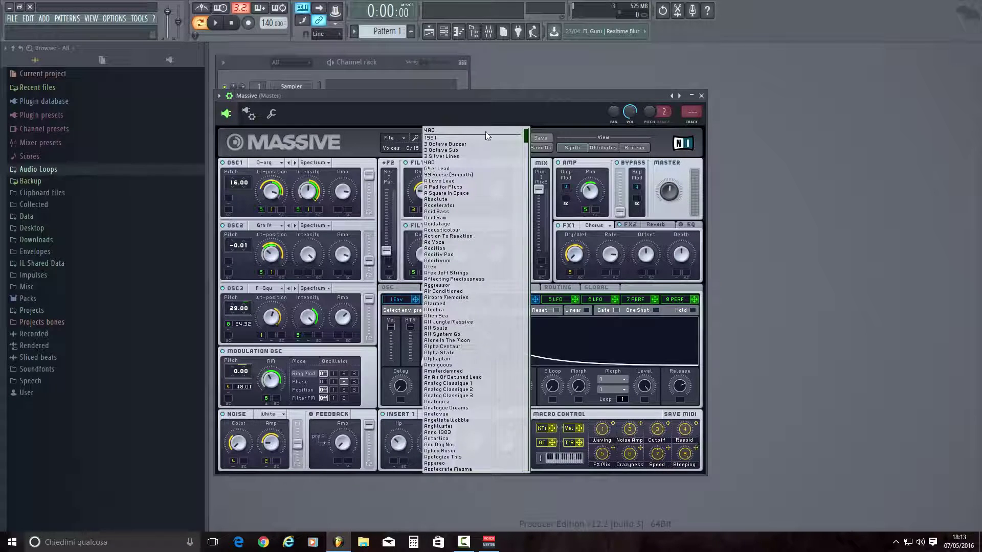
{"action": "left_click", "coordinate": [452, 163]}
{"action": "left_click_drag", "start_coordinate": [410, 100], "coordinate": [570, 108]}
Browse the available instrument plugins in the channel list and the plugin picker to locate Massive.
{"action": "left_click", "coordinate": [44, 18]}
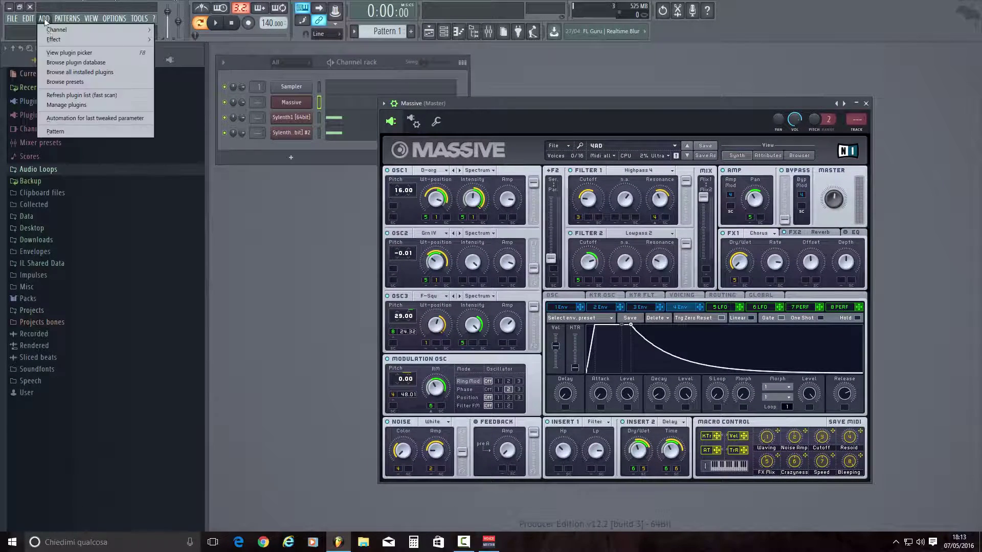
{"action": "mouse_move", "coordinate": [53, 31]}
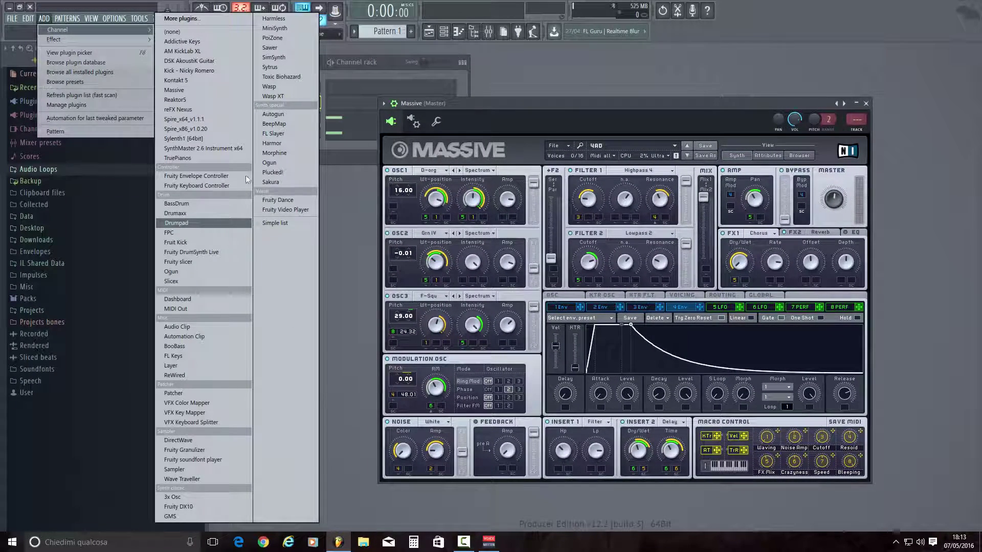
{"action": "left_click", "coordinate": [465, 79]}
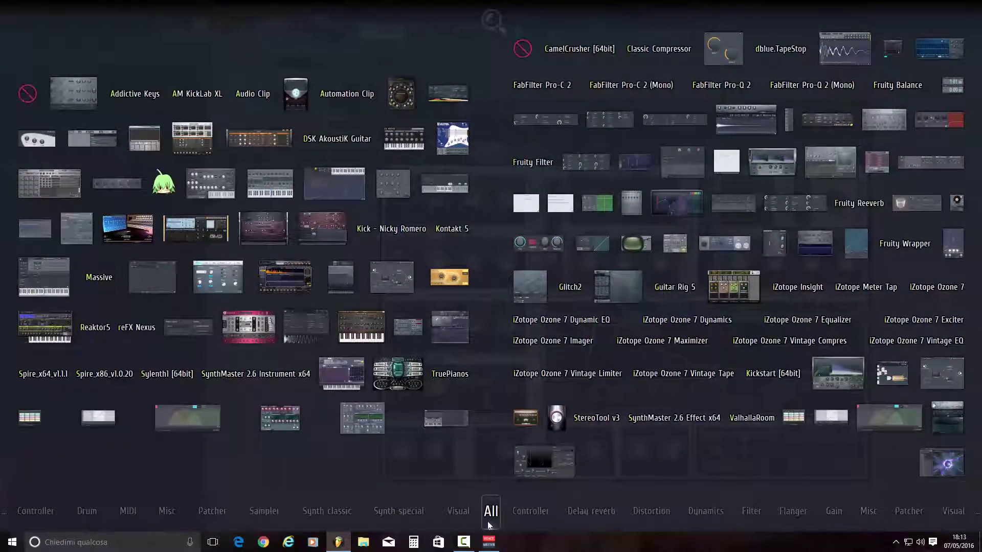
{"action": "left_click", "coordinate": [85, 283]}
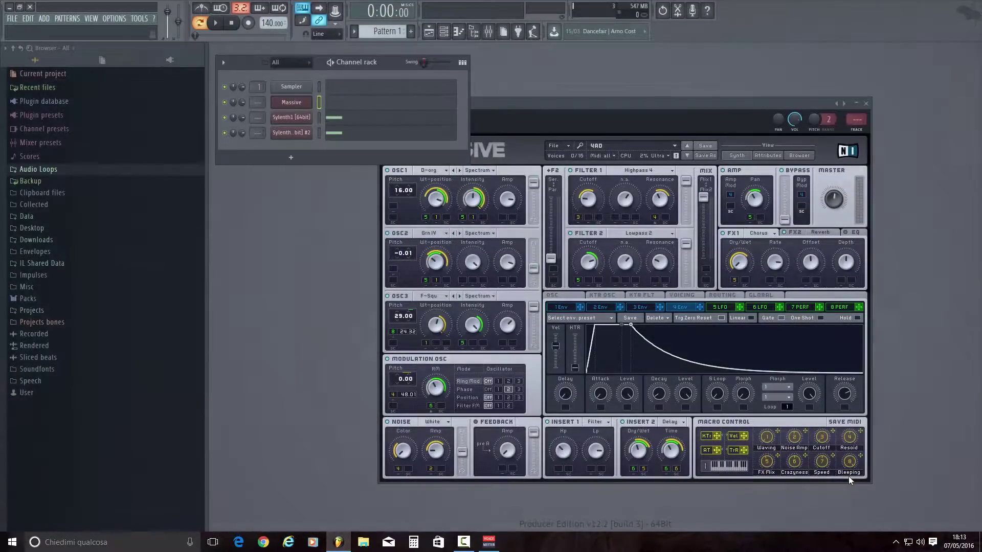
Raise the Vel slider of Massive's fourth envelope to its maximum.
{"action": "left_click", "coordinate": [666, 106]}
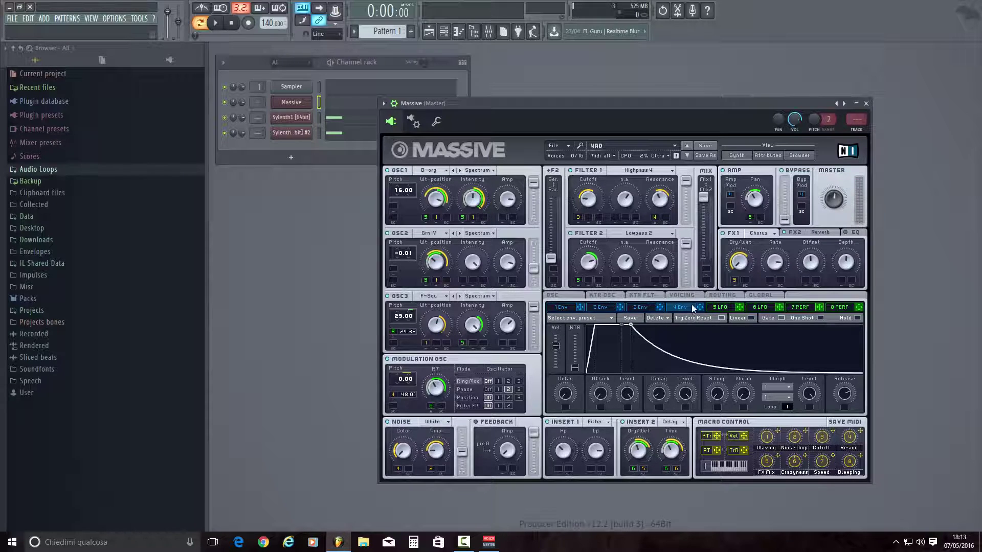
{"action": "left_click_drag", "start_coordinate": [556, 350], "coordinate": [557, 335]}
Mute both Sylenth1 channels and draw an E5 note at the start of Massive's piano roll.
{"action": "left_click", "coordinate": [330, 107]}
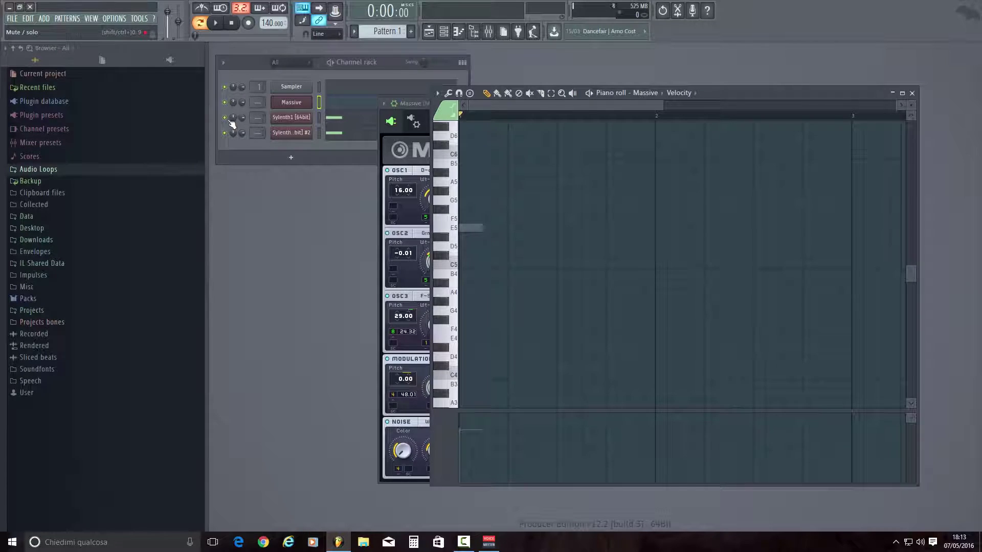
{"action": "left_click_drag", "start_coordinate": [225, 117], "coordinate": [225, 133]}
{"action": "left_click", "coordinate": [599, 95]}
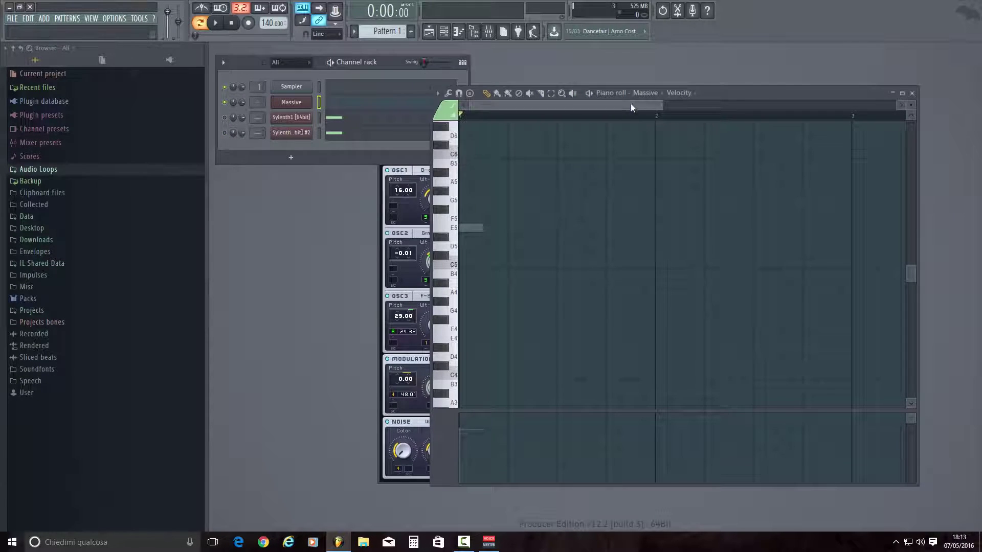
{"action": "left_click", "coordinate": [462, 230]}
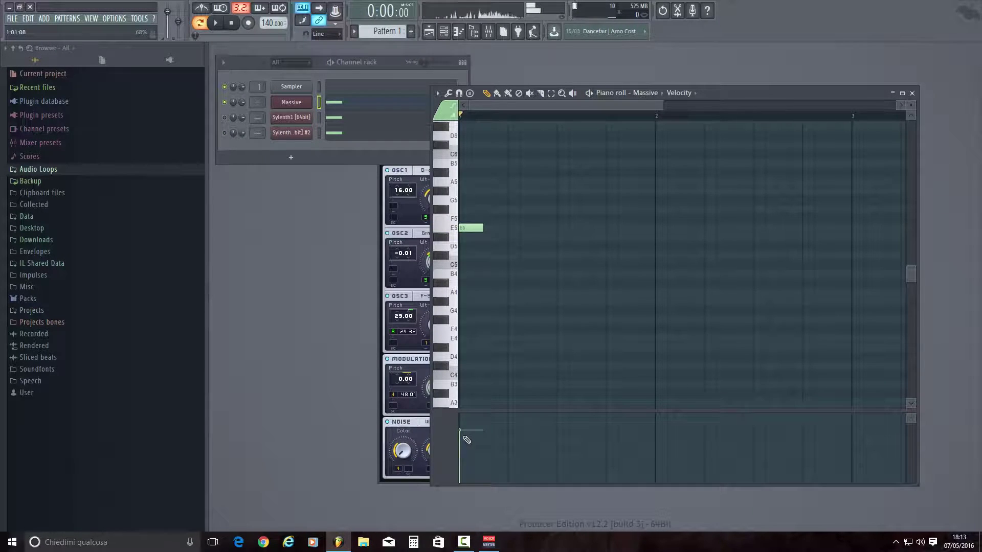
Set the Massive note's velocity to about 74% and play it repeatedly to hear the velocity response.
{"action": "key", "text": "space"}
{"action": "key", "text": "space"}
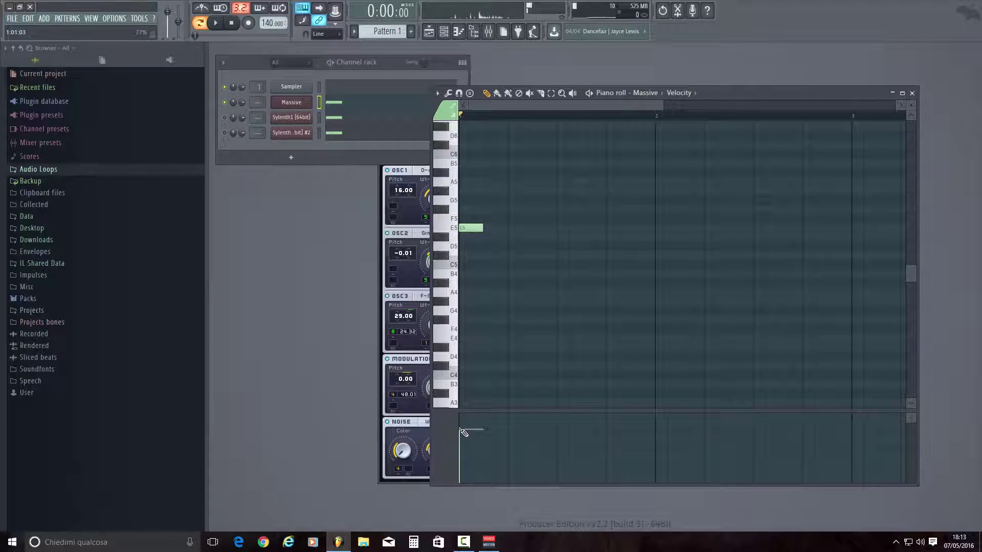
{"action": "mouse_move", "coordinate": [463, 433]}
{"action": "left_mouse_down"}
{"action": "mouse_move", "coordinate": [470, 476]}
{"action": "mouse_move", "coordinate": [470, 434]}
{"action": "left_mouse_up"}
{"action": "key", "text": "space"}
{"action": "key", "text": "space"}
{"action": "key", "text": "space"}
{"action": "key", "text": "space"}
{"action": "key", "text": "space"}
{"action": "key", "text": "space"}
{"action": "key", "text": "space"}
{"action": "key", "text": "space"}
{"action": "key", "text": "space"}
{"action": "key", "text": "space"}
{"action": "key", "text": "space"}
{"action": "key", "text": "space"}
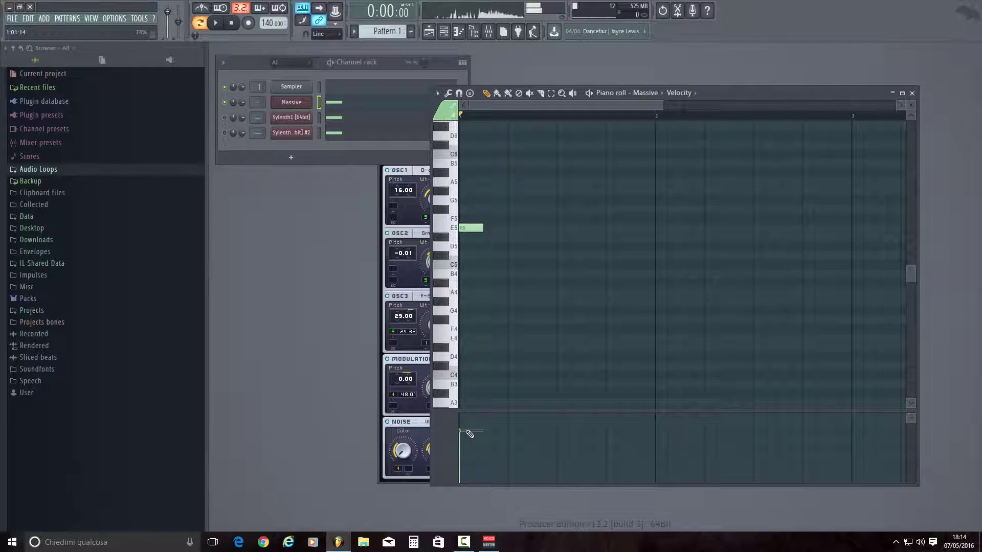
{"action": "left_click", "coordinate": [912, 93]}
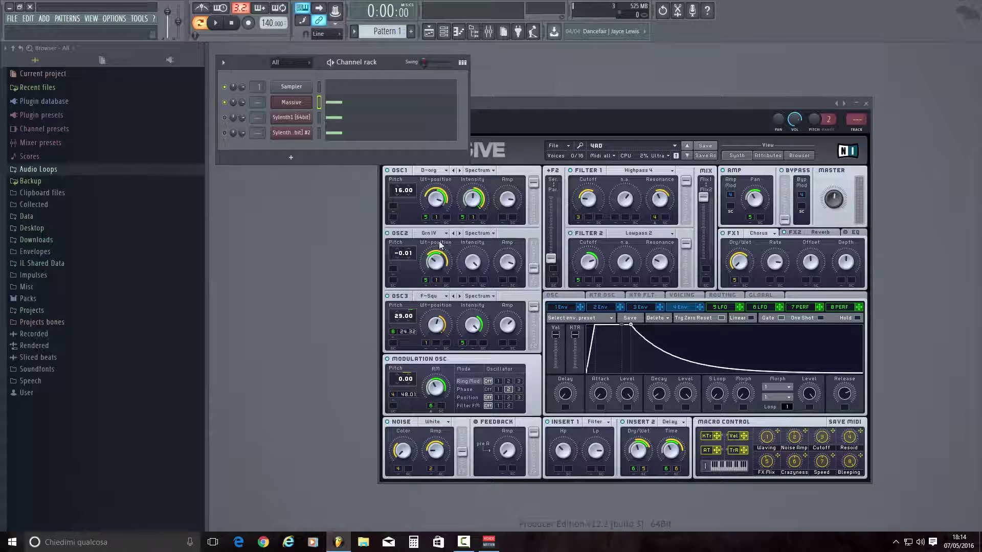
Solo the first Sylenth1 channel and open its instrument and its piano roll.
{"action": "left_click", "coordinate": [295, 127]}
{"action": "left_click_drag", "start_coordinate": [363, 108], "coordinate": [493, 118]}
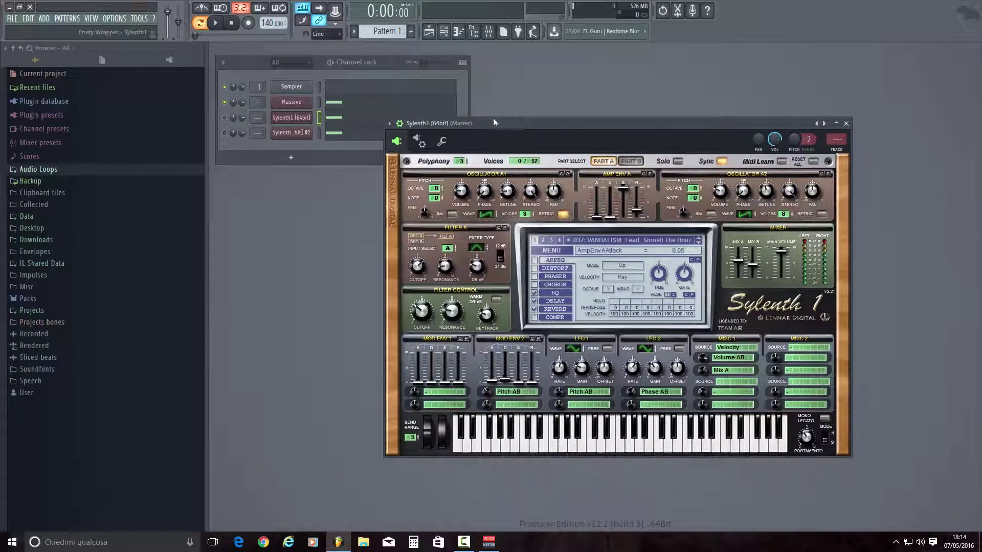
{"action": "right_click", "coordinate": [223, 117]}
{"action": "left_click", "coordinate": [360, 121]}
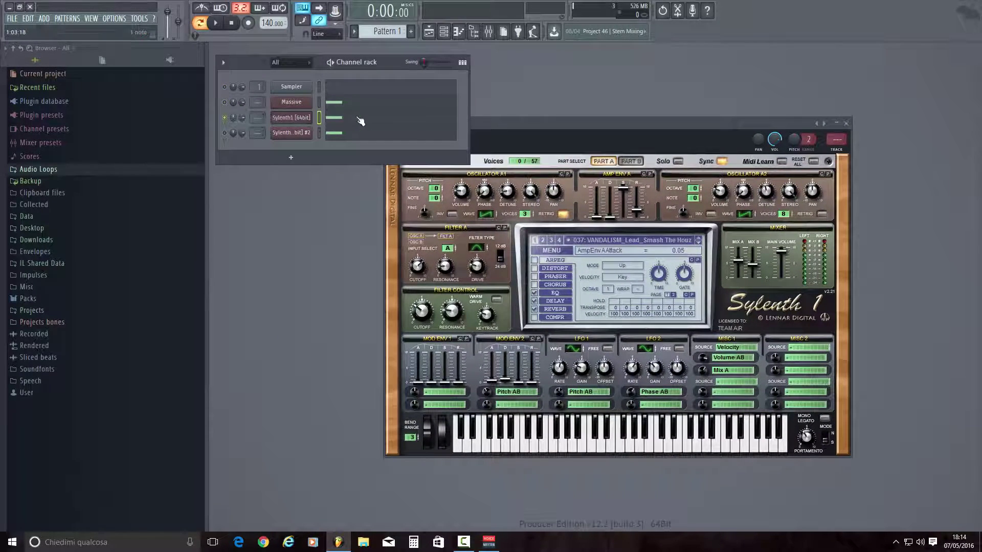
{"action": "left_click", "coordinate": [377, 120]}
Play the Sylenth1 E5 note with its velocity lowered to 0%, and raise the velocity back to about 74%.
{"action": "key", "text": "space"}
{"action": "left_click_drag", "start_coordinate": [462, 432], "coordinate": [466, 481]}
{"action": "key", "text": "space"}
{"action": "key", "text": "space"}
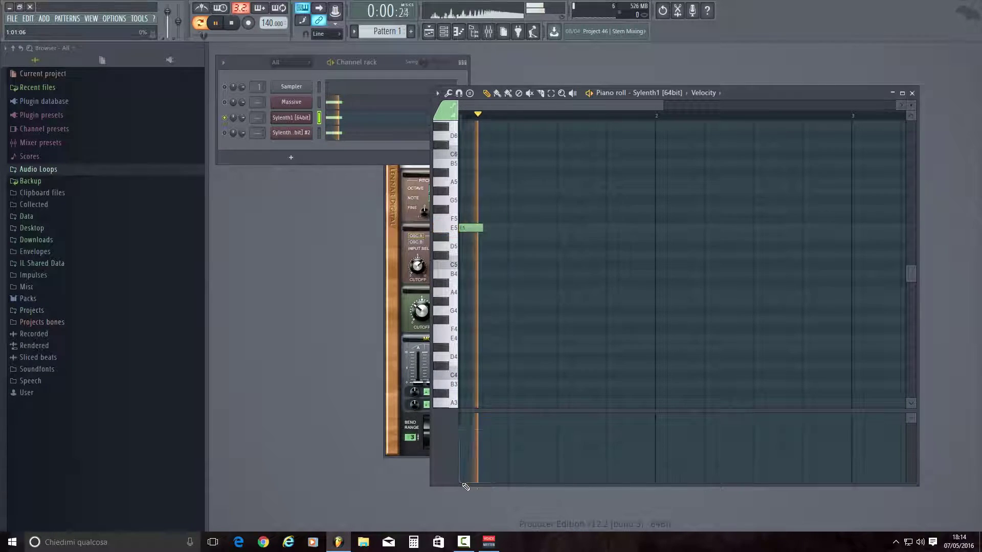
{"action": "key", "text": "space"}
{"action": "left_click_drag", "start_coordinate": [465, 486], "coordinate": [470, 435]}
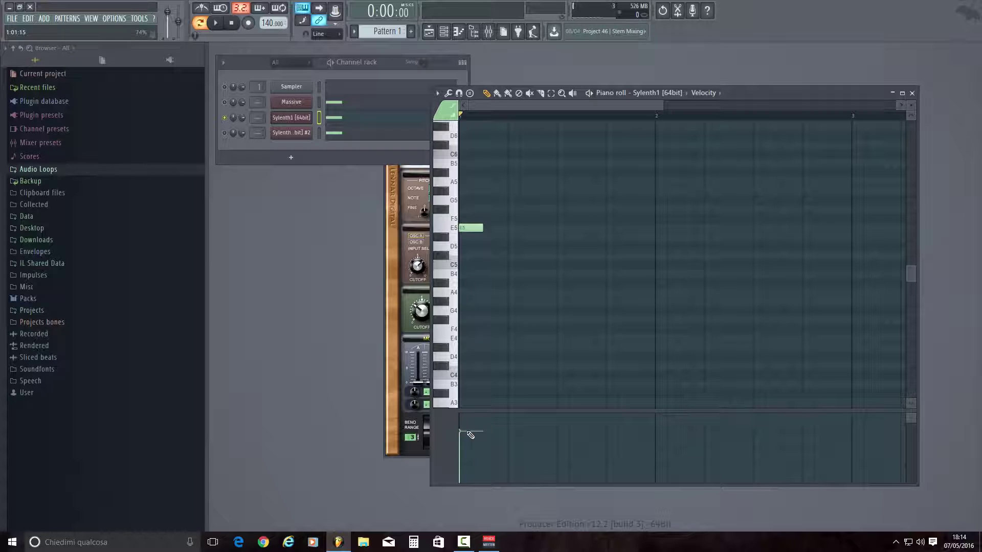
In Sylenth1, set the first Misc 2 modulation source to Velocity and its first destination to Volume AB.
{"action": "left_click", "coordinate": [395, 310]}
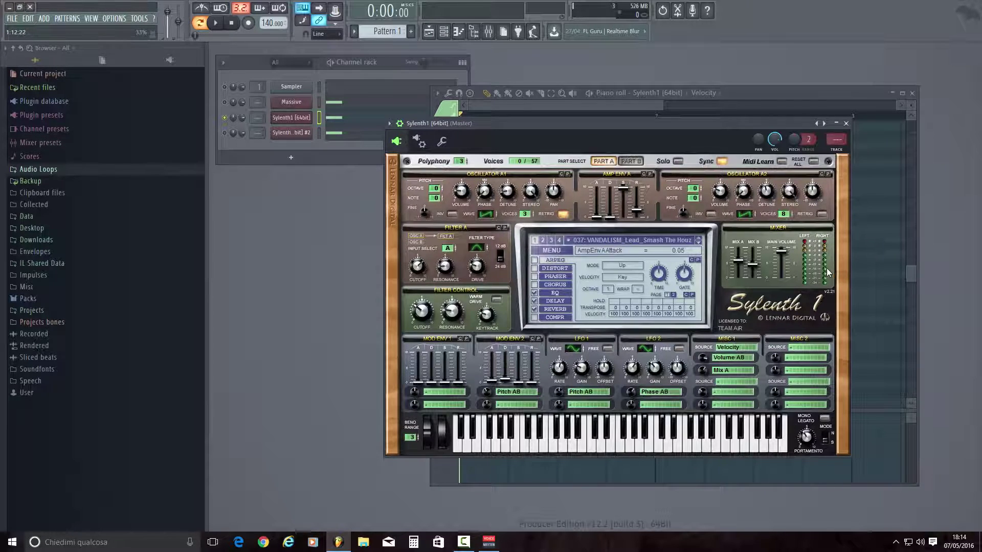
{"action": "left_click", "coordinate": [810, 349]}
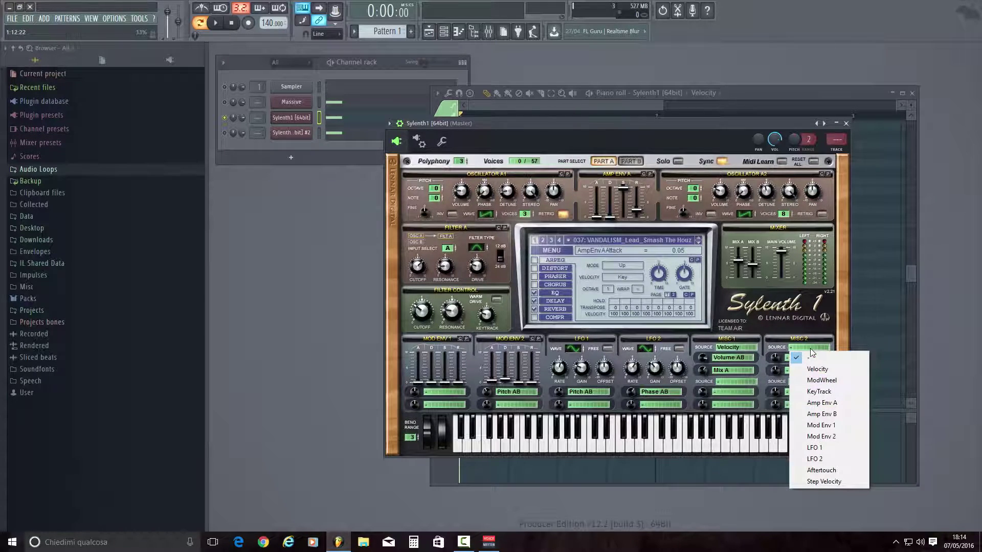
{"action": "left_click", "coordinate": [818, 369]}
{"action": "left_click", "coordinate": [808, 358]}
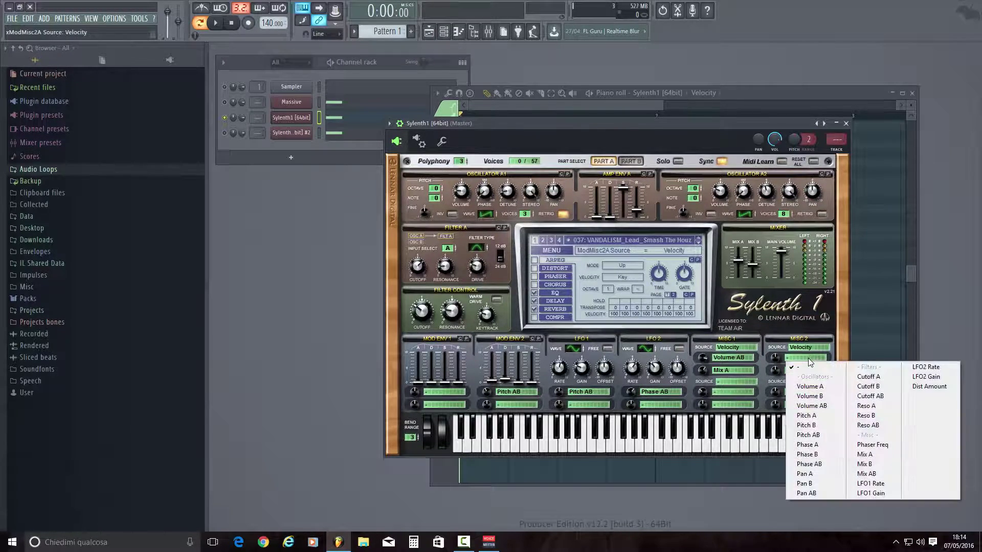
{"action": "left_click", "coordinate": [807, 406]}
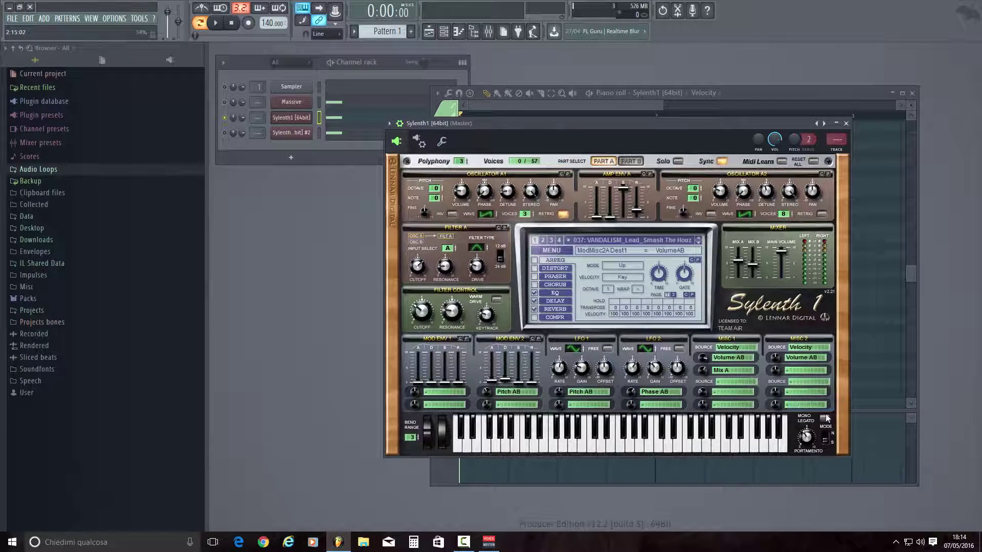
Set the second Misc 2 destination in Sylenth1 to Mix AB and the first destination's amount to about 6.67.
{"action": "left_click", "coordinate": [631, 161]}
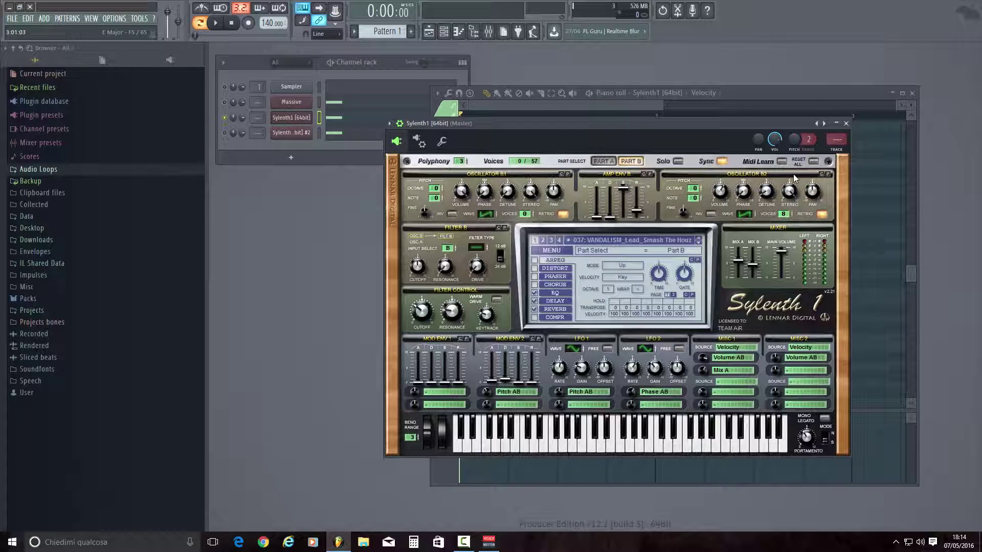
{"action": "left_click", "coordinate": [603, 161]}
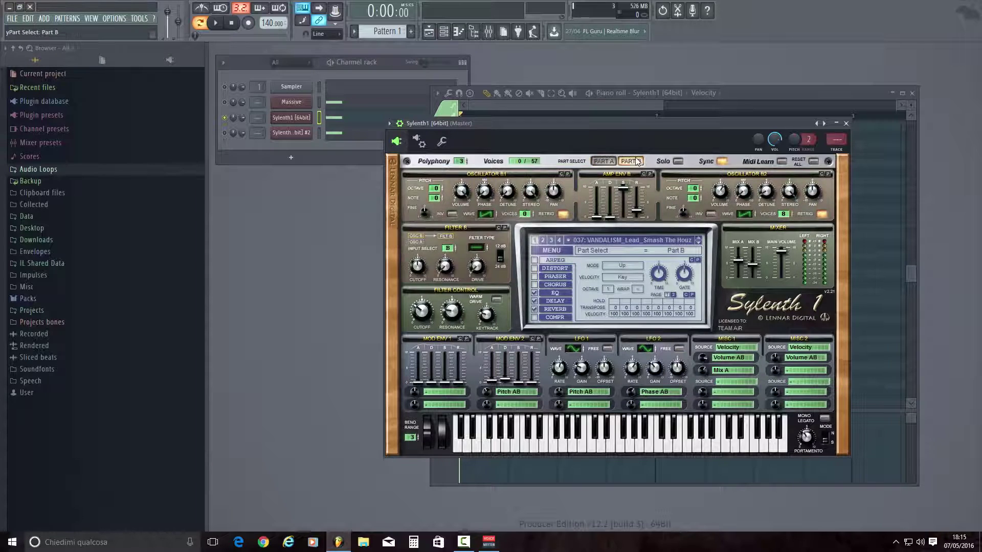
{"action": "left_click", "coordinate": [802, 370]}
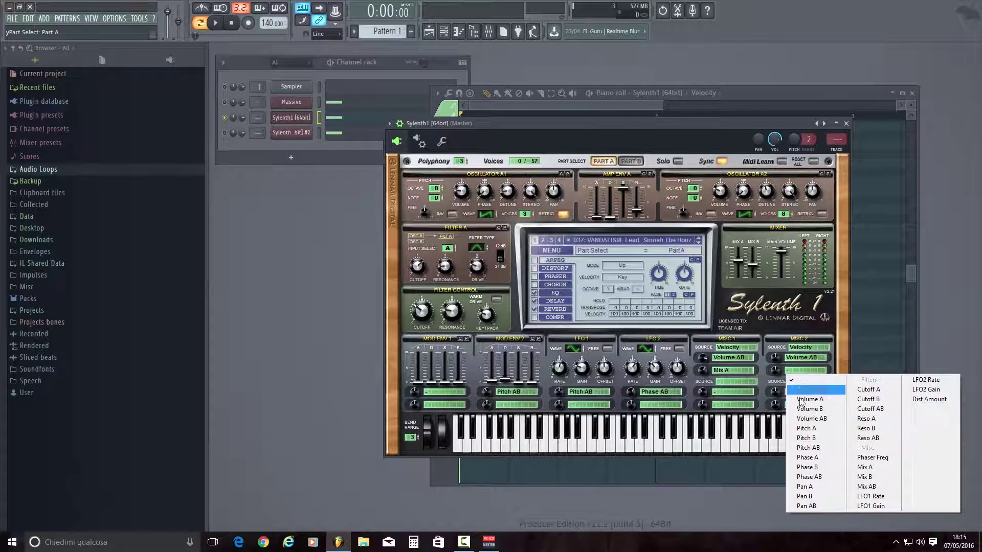
{"action": "left_click", "coordinate": [867, 486]}
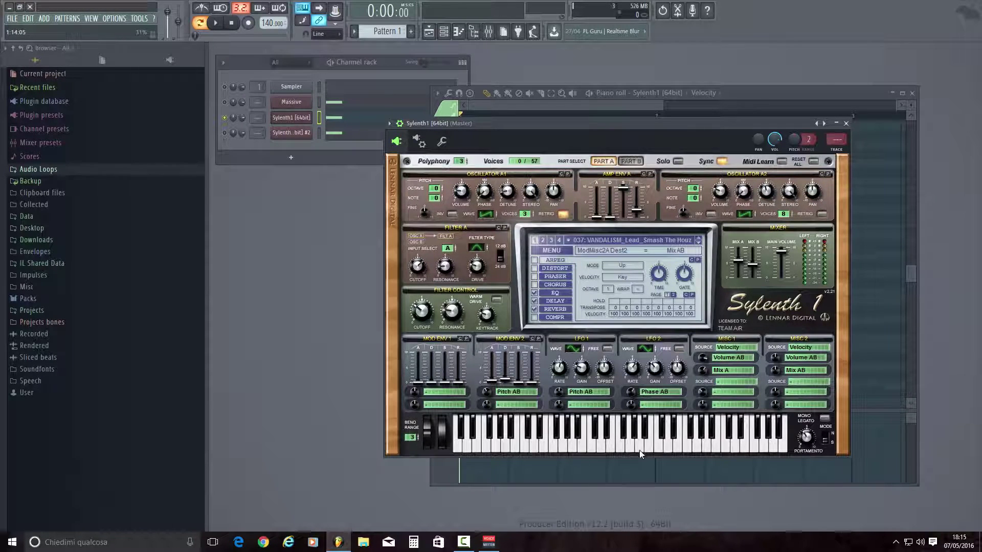
{"action": "left_click_drag", "start_coordinate": [779, 367], "coordinate": [780, 361]}
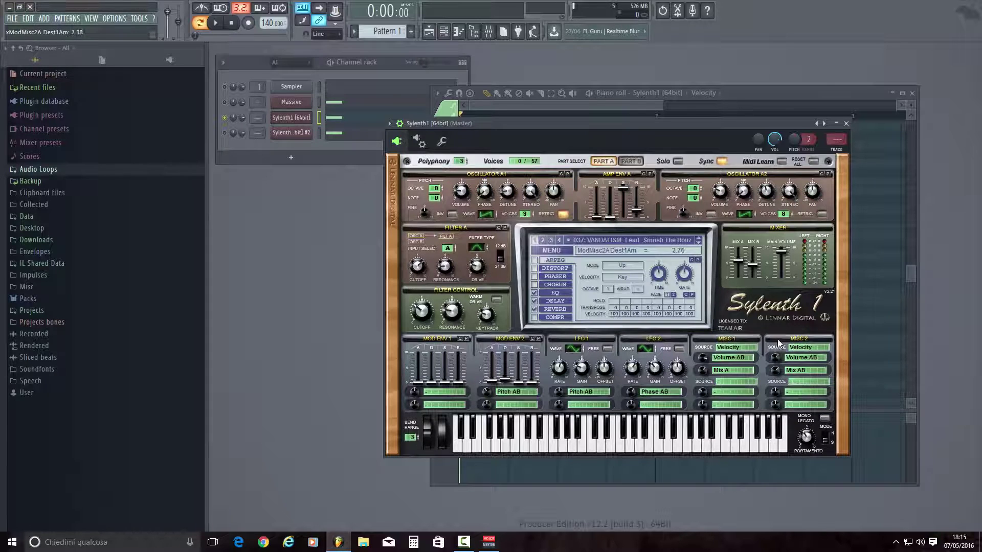
Change the second Misc 1 velocity destination in Sylenth1 to Mix AB.
{"action": "left_click", "coordinate": [728, 371]}
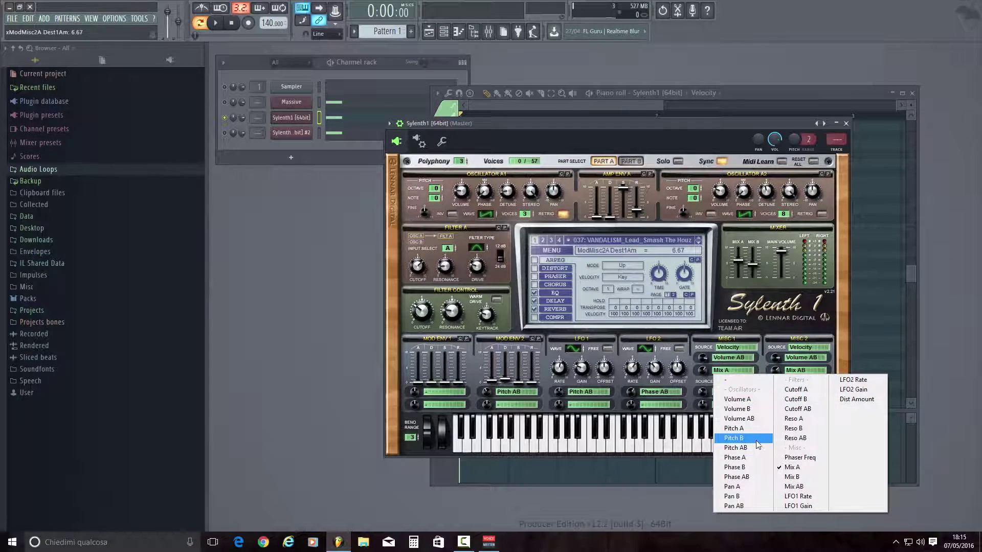
{"action": "left_click", "coordinate": [793, 486]}
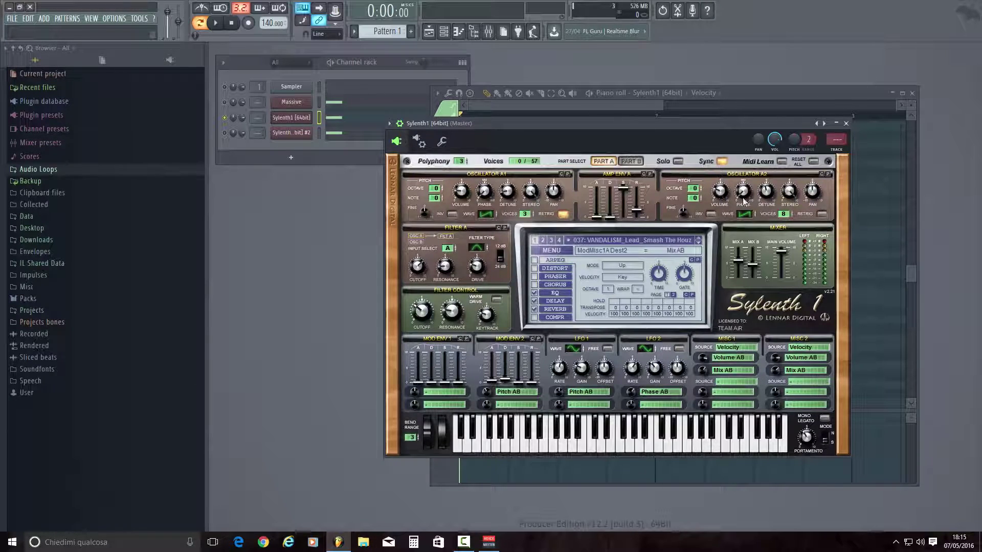
Adjust the volumes of oscillators A2 and A1, bringing A1 to about 1.10, and play a test note.
{"action": "mouse_move", "coordinate": [721, 197]}
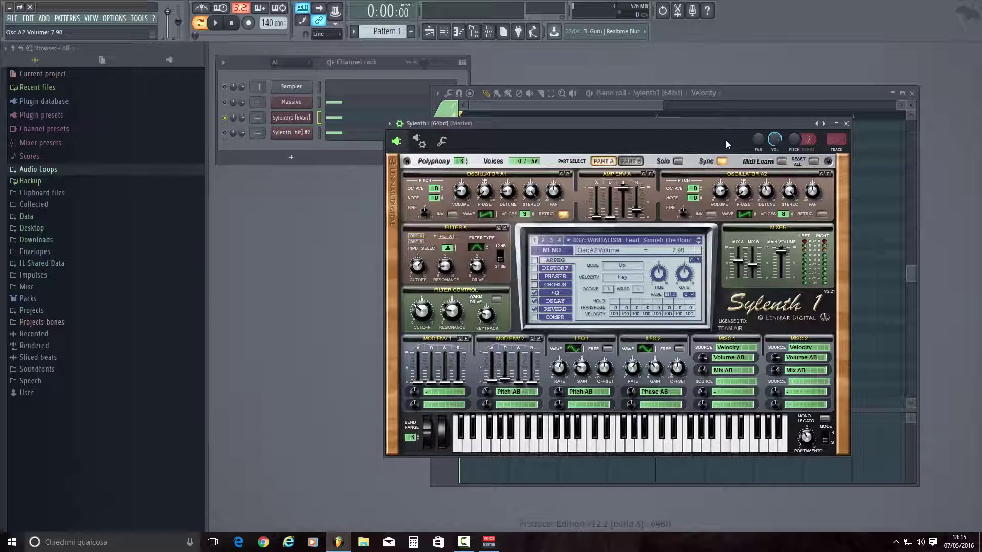
{"action": "left_click_drag", "start_coordinate": [730, 189], "coordinate": [713, 252]}
{"action": "key", "text": "v"}
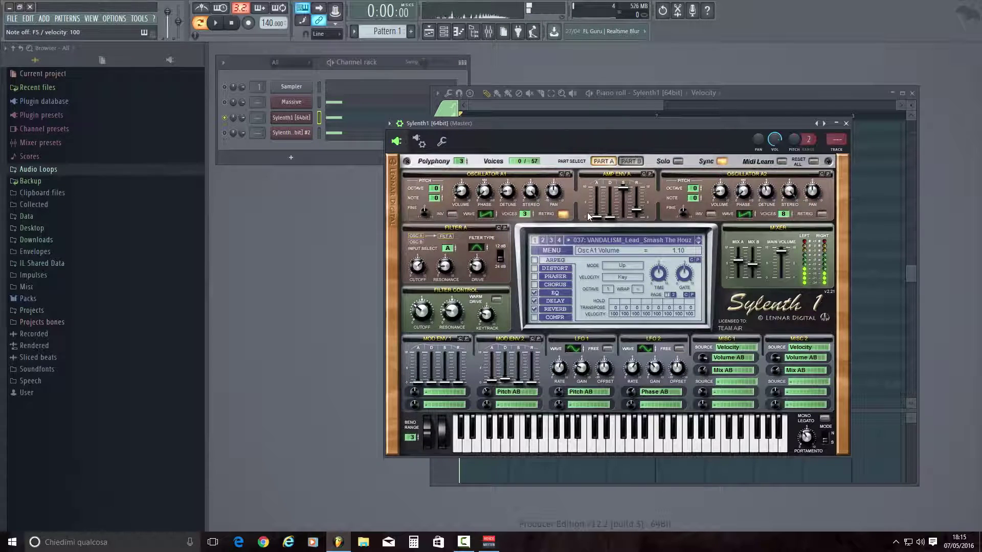
Clear the Misc 2 velocity source and both of its destinations in Sylenth1.
{"action": "left_click", "coordinate": [804, 347]}
{"action": "left_click", "coordinate": [806, 357]}
{"action": "left_click", "coordinate": [806, 358]}
{"action": "left_click", "coordinate": [812, 368]}
{"action": "left_click", "coordinate": [811, 371]}
{"action": "left_click", "coordinate": [812, 379]}
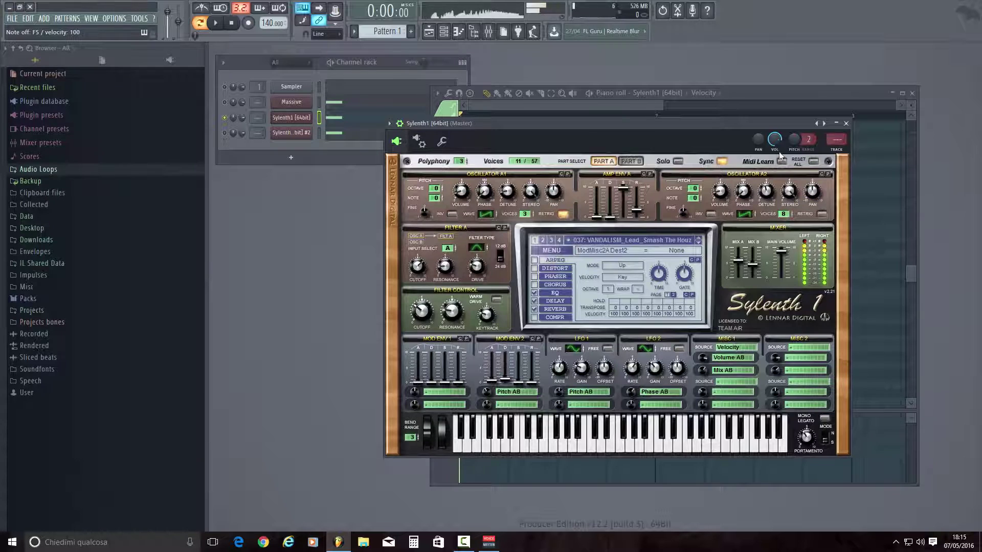
Lower the velocity of the Sylenth1 E5 note to its minimum and bring the Sylenth1 instrument back to the front.
{"action": "left_click", "coordinate": [743, 93]}
{"action": "left_click", "coordinate": [477, 230]}
{"action": "left_click", "coordinate": [462, 438]}
{"action": "left_click_drag", "start_coordinate": [463, 442], "coordinate": [467, 484]}
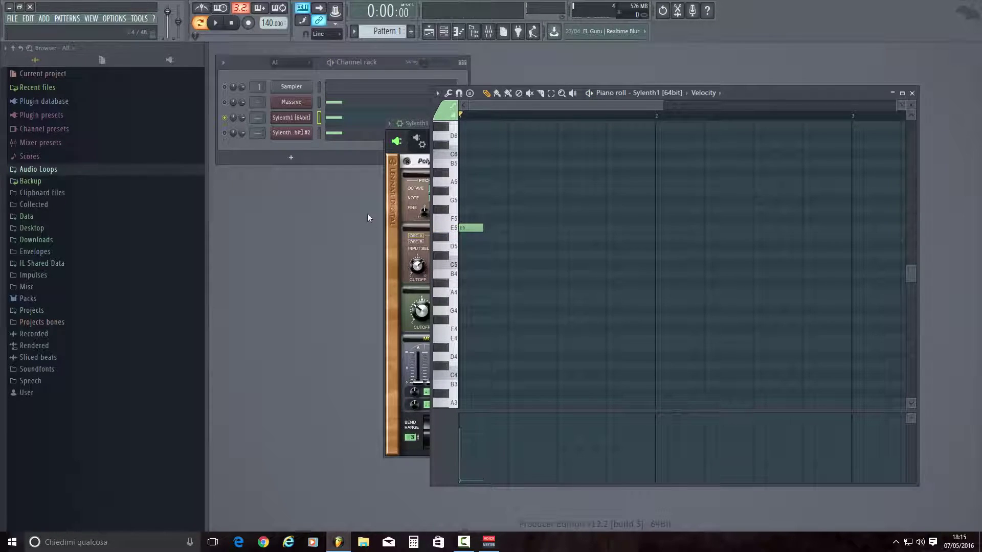
{"action": "left_click", "coordinate": [394, 174]}
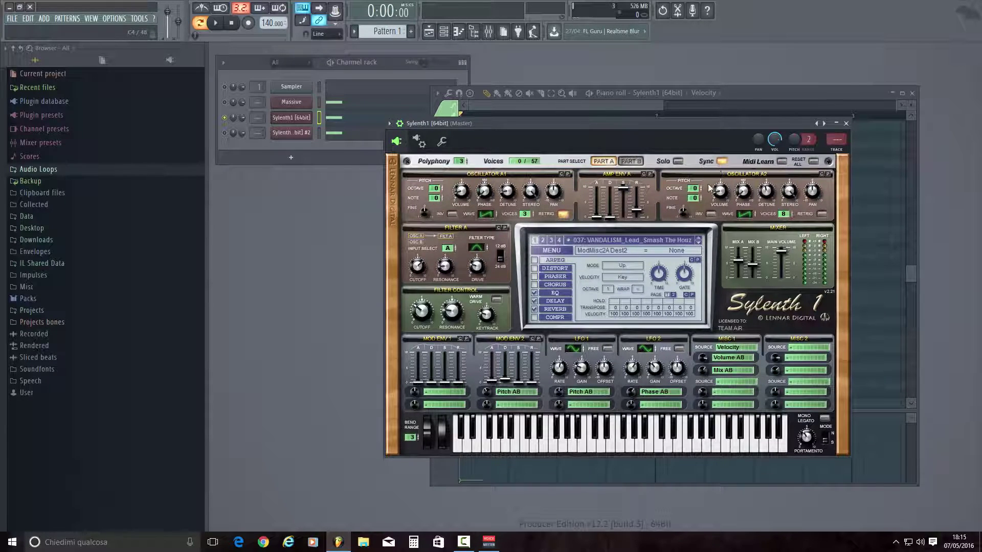
View Sylenth1's Part B, return to Part A, and vary the volumes of oscillators A2 and A1, leaving A1 at about 1.19.
{"action": "left_click", "coordinate": [637, 161]}
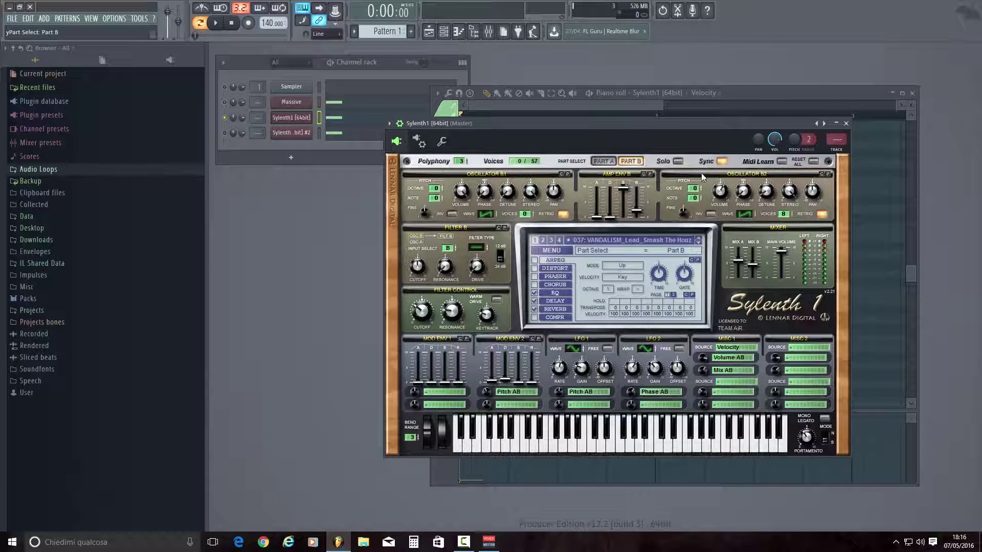
{"action": "left_click", "coordinate": [606, 162]}
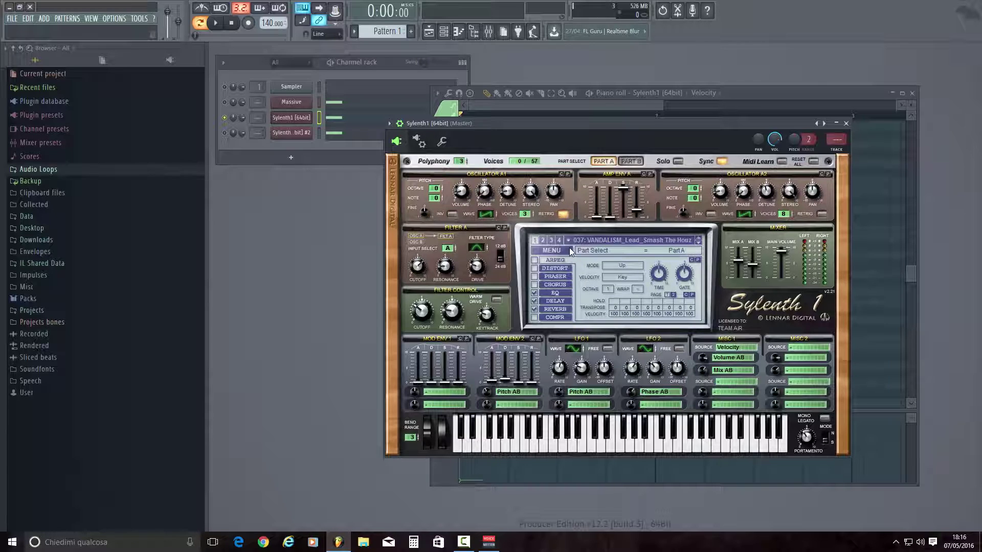
{"action": "left_click_drag", "start_coordinate": [719, 193], "coordinate": [721, 171]}
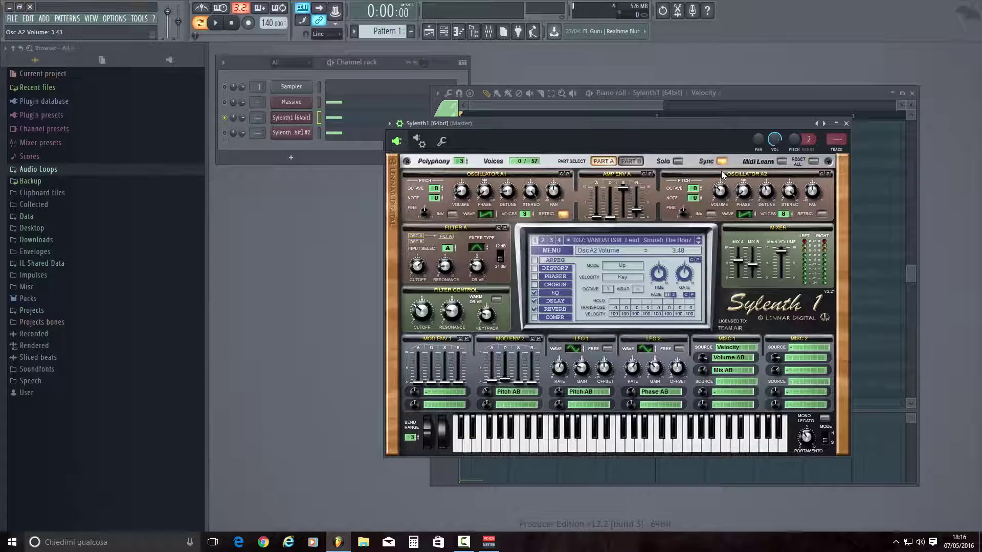
{"action": "left_click_drag", "start_coordinate": [461, 200], "coordinate": [468, 126]}
{"action": "left_click_drag", "start_coordinate": [720, 192], "coordinate": [717, 225]}
{"action": "left_click_drag", "start_coordinate": [462, 193], "coordinate": [457, 261]}
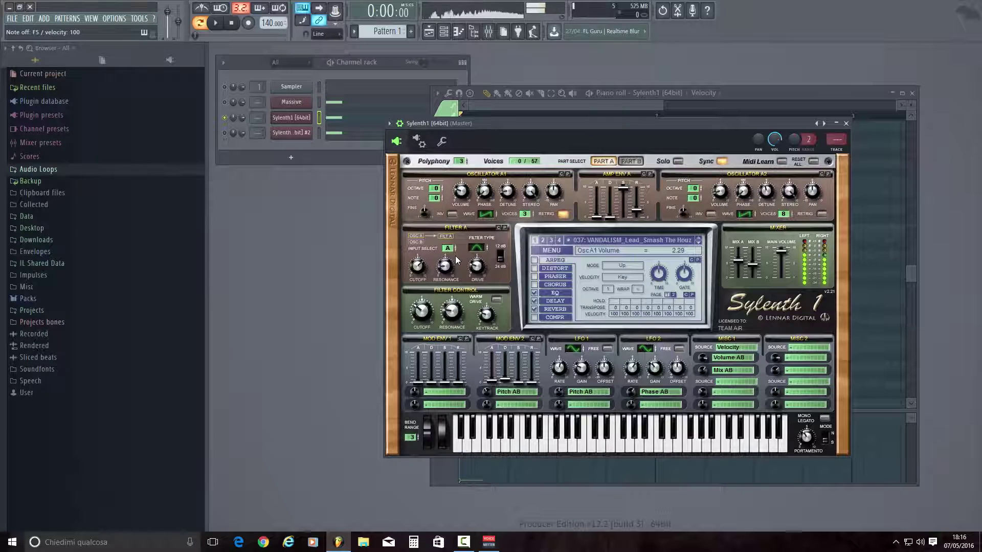
{"action": "left_click_drag", "start_coordinate": [470, 188], "coordinate": [467, 203]}
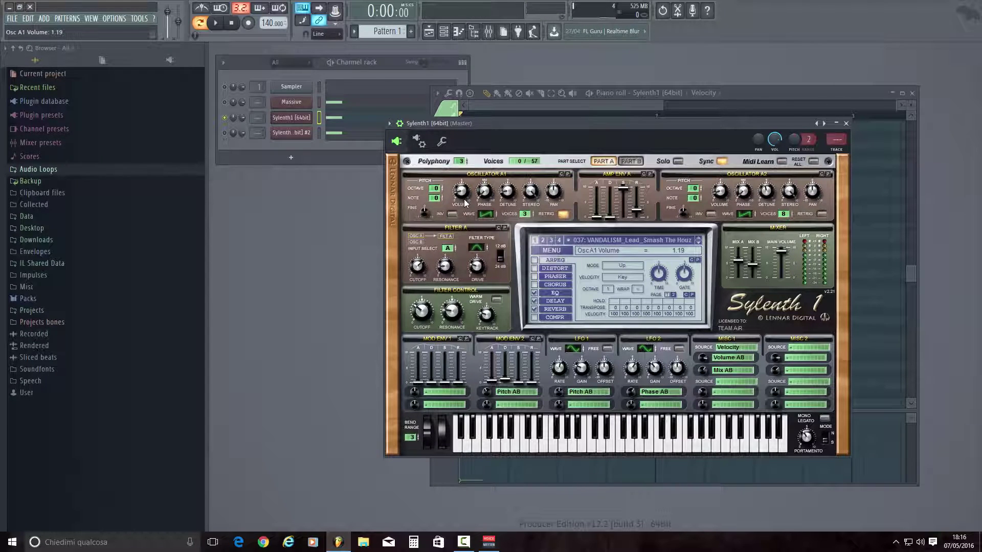
Raise the velocity of the Sylenth1 E5 note in the piano roll and play the pattern briefly to hear its effect.
{"action": "left_click", "coordinate": [579, 106]}
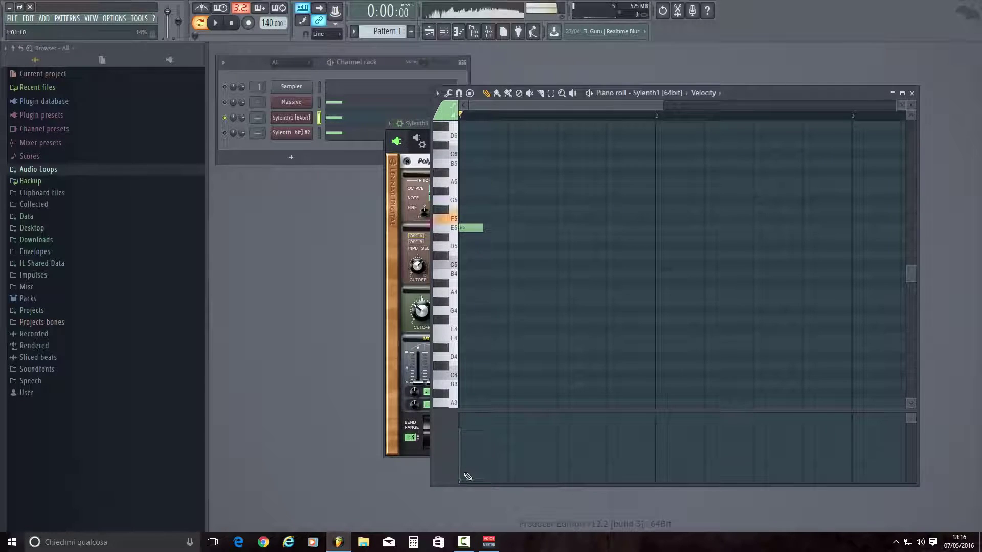
{"action": "left_click_drag", "start_coordinate": [460, 476], "coordinate": [470, 428]}
{"action": "key", "text": "space"}
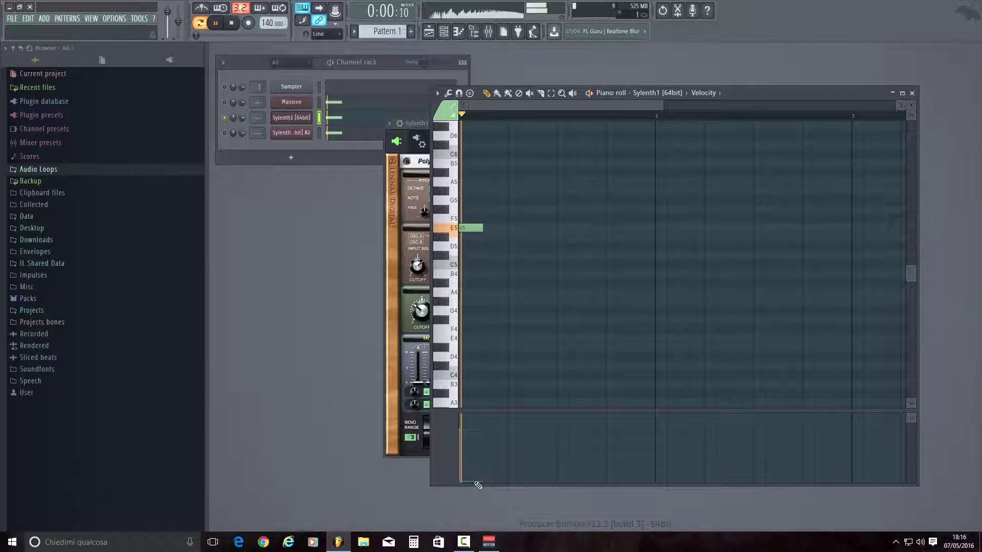
{"action": "key", "text": "space"}
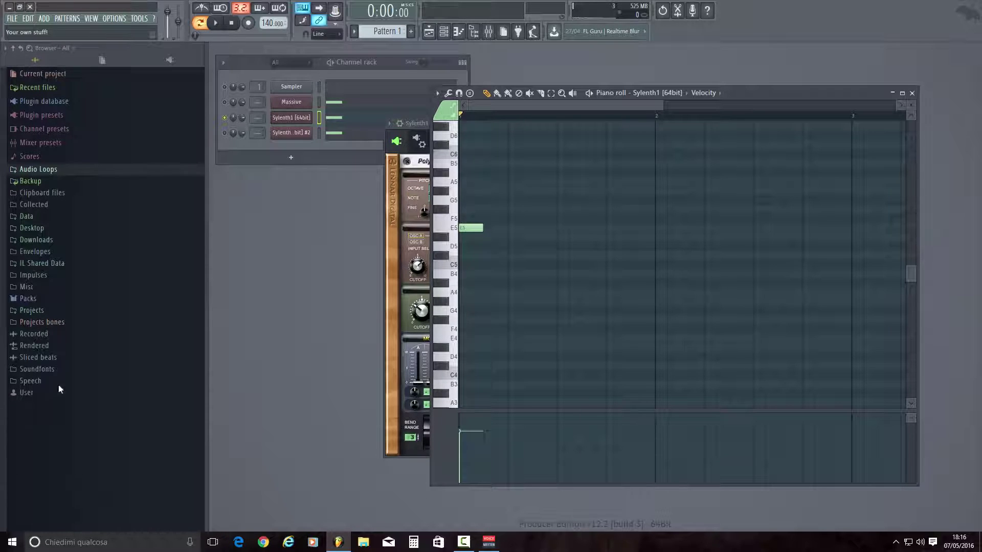
Solo the Sylenth1 #2 channel, open its instrument with the ARP 303 Saw preset, and play a test note.
{"action": "left_click", "coordinate": [225, 133]}
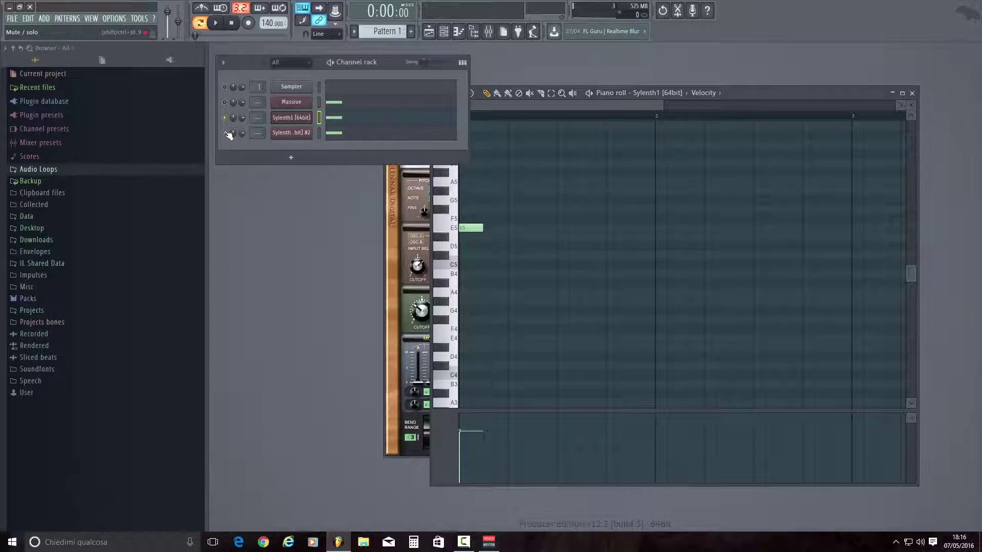
{"action": "left_click", "coordinate": [282, 134]}
{"action": "left_click", "coordinate": [233, 117]}
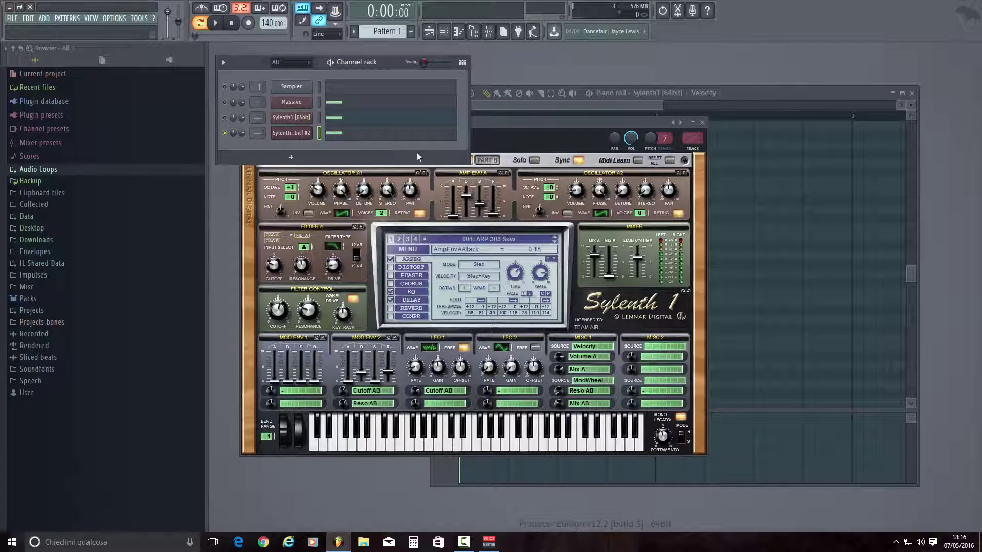
{"action": "left_click", "coordinate": [487, 123]}
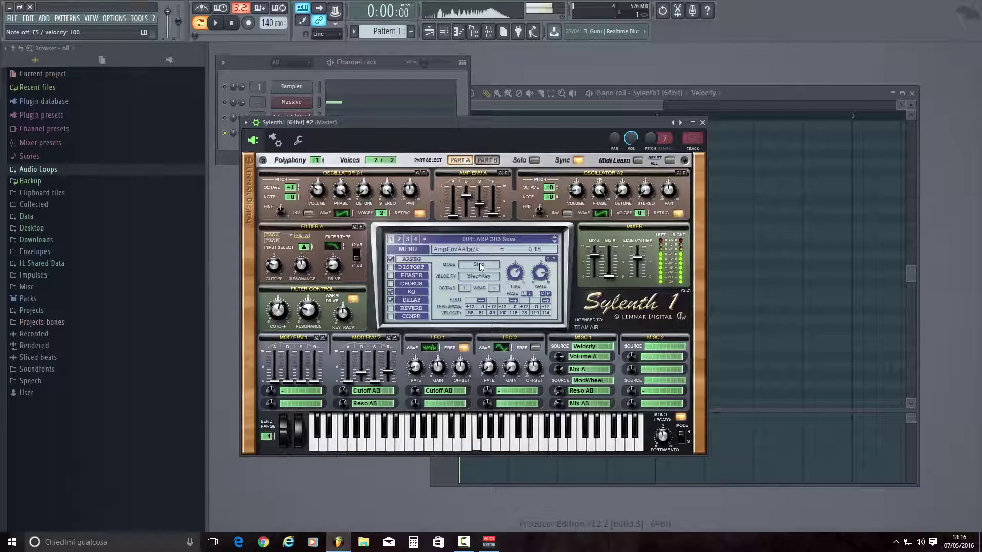
Open the piano roll of Sylenth1 #2, adjust the E5 note's velocity, and play the pattern briefly.
{"action": "left_click", "coordinate": [380, 90]}
{"action": "left_click", "coordinate": [377, 134]}
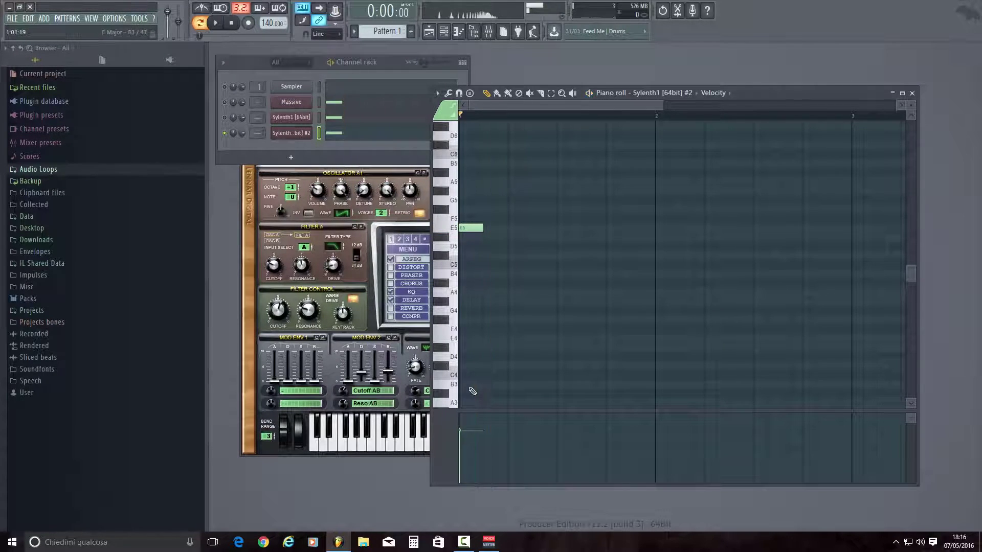
{"action": "mouse_move", "coordinate": [460, 433]}
{"action": "left_mouse_down"}
{"action": "mouse_move", "coordinate": [464, 478]}
{"action": "mouse_move", "coordinate": [460, 431]}
{"action": "left_mouse_up"}
{"action": "key", "text": "space"}
{"action": "key", "text": "space"}
Review the velocity routing of Sylenth1 #2 alongside its piano roll, and close both windows.
{"action": "left_click", "coordinate": [330, 373]}
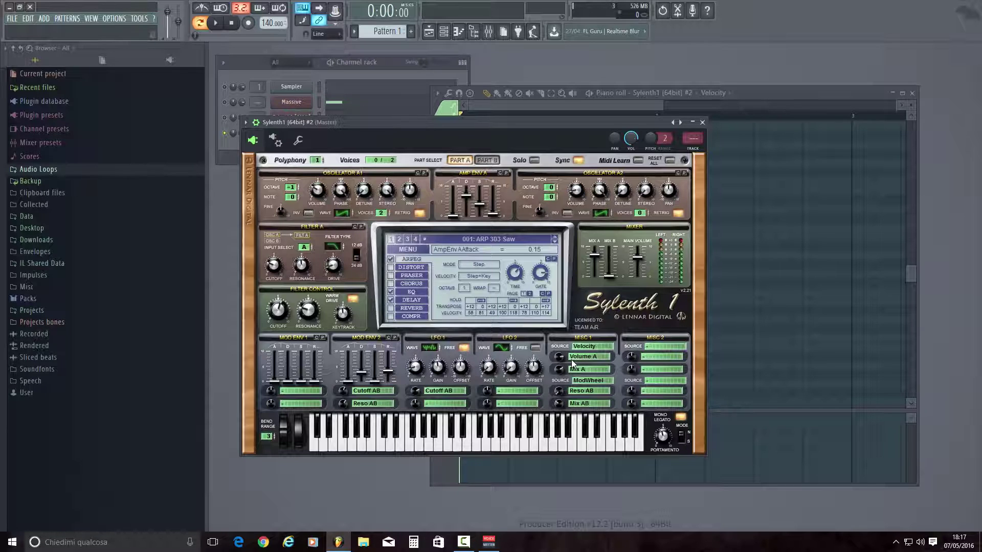
{"action": "left_click", "coordinate": [445, 471]}
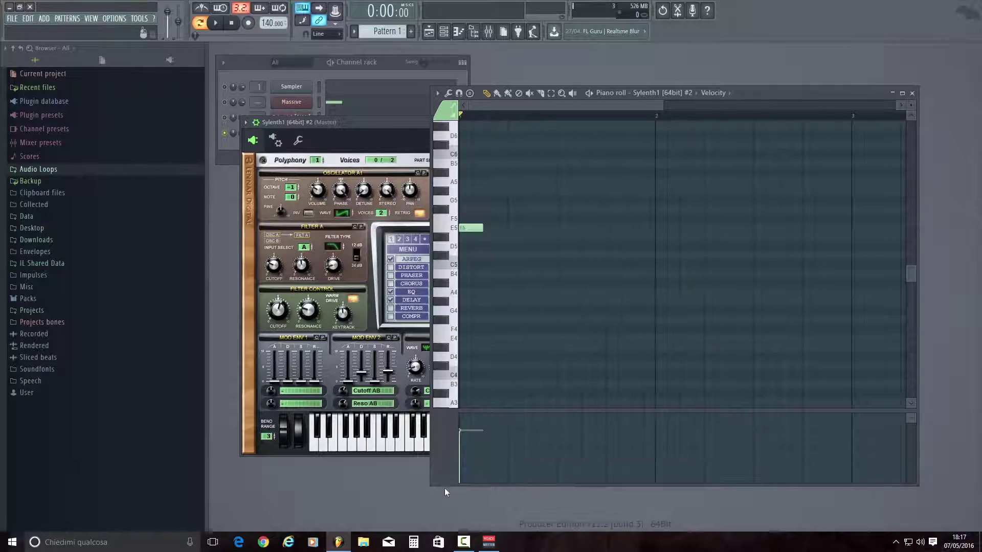
{"action": "left_click", "coordinate": [373, 138]}
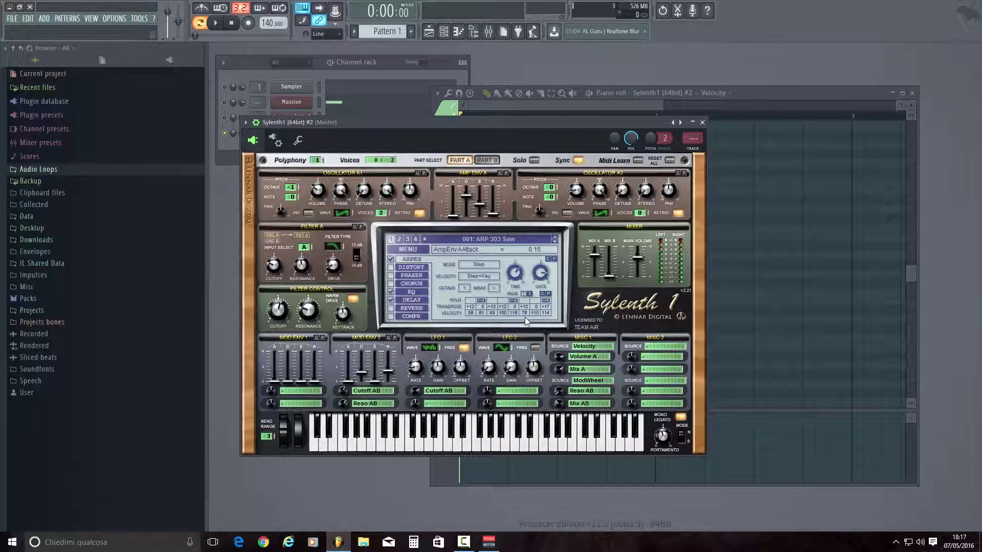
{"action": "key", "text": "Escape"}
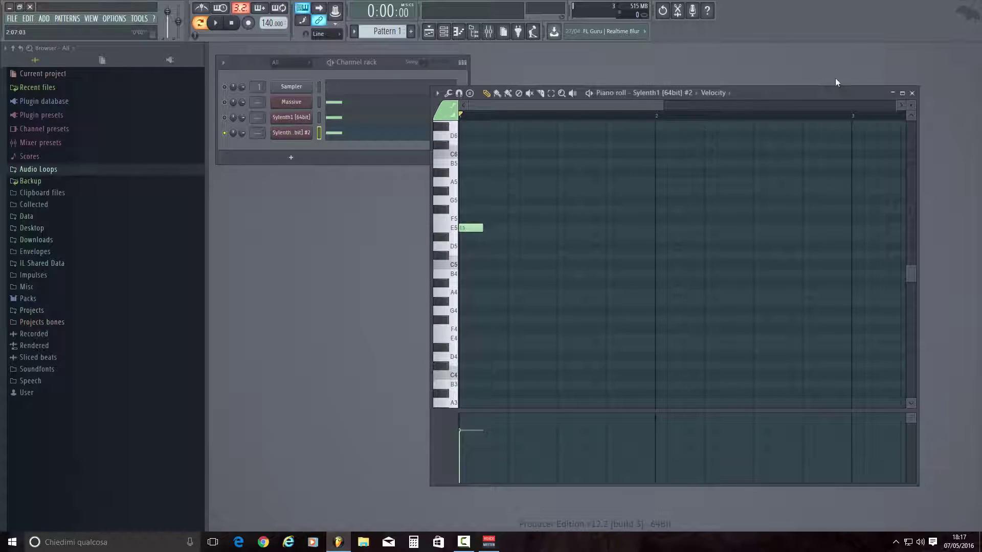
{"action": "left_click", "coordinate": [912, 93]}
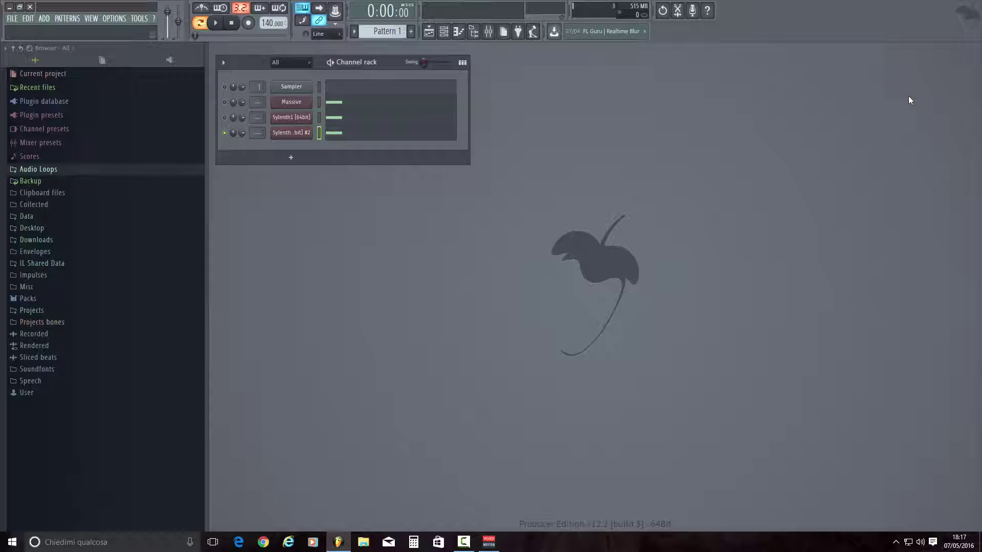
Open Massive and the first Sylenth1 instrument to compare where each synth sets its velocity response.
{"action": "left_click", "coordinate": [302, 102]}
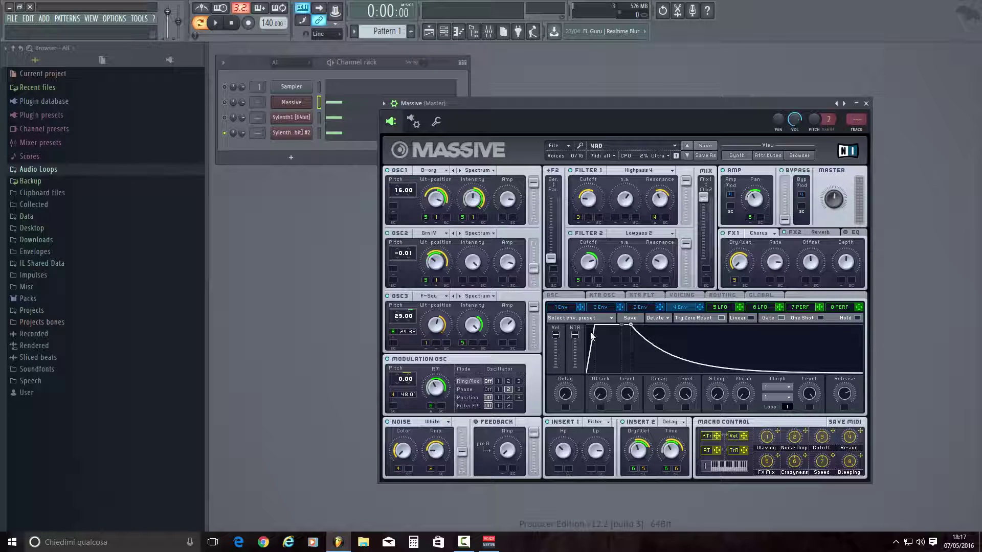
{"action": "left_click", "coordinate": [292, 118]}
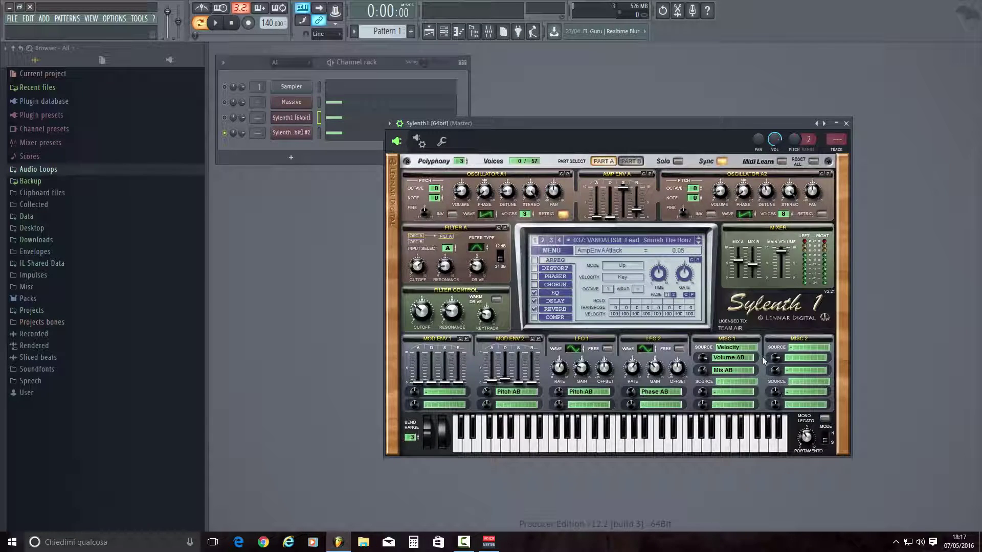